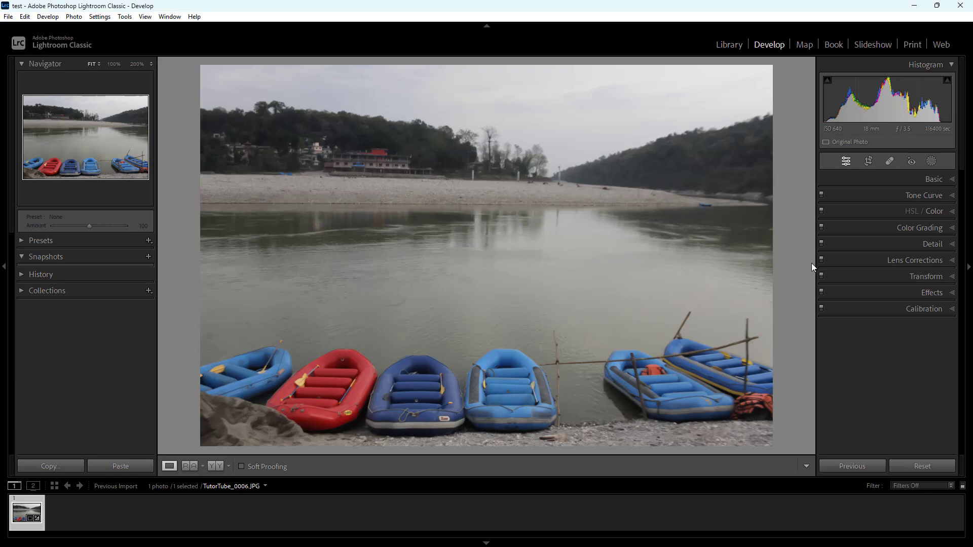
Remove the dark rock below the wooded hill on the far riverbank with the content-aware Remove mode
click(554, 181)
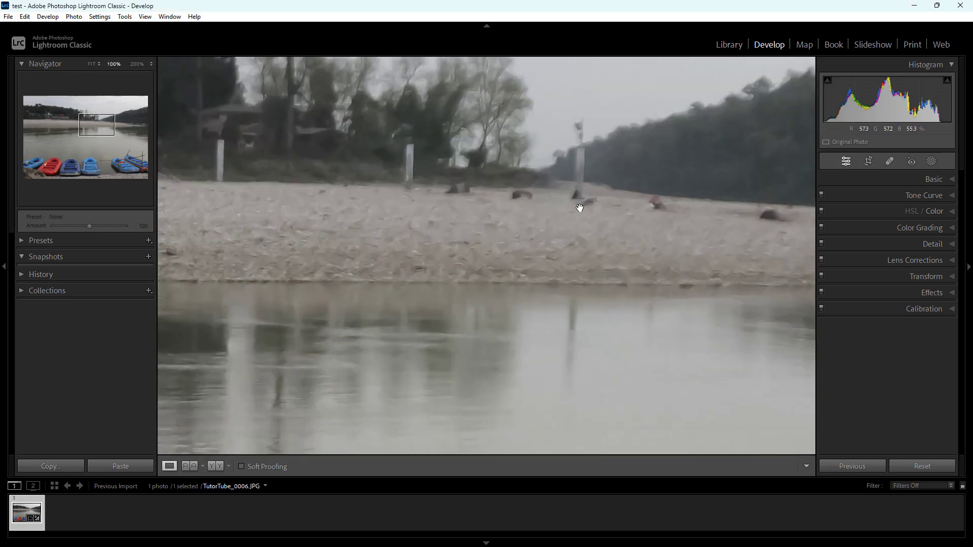
drag(587, 233, 624, 248)
click(566, 246)
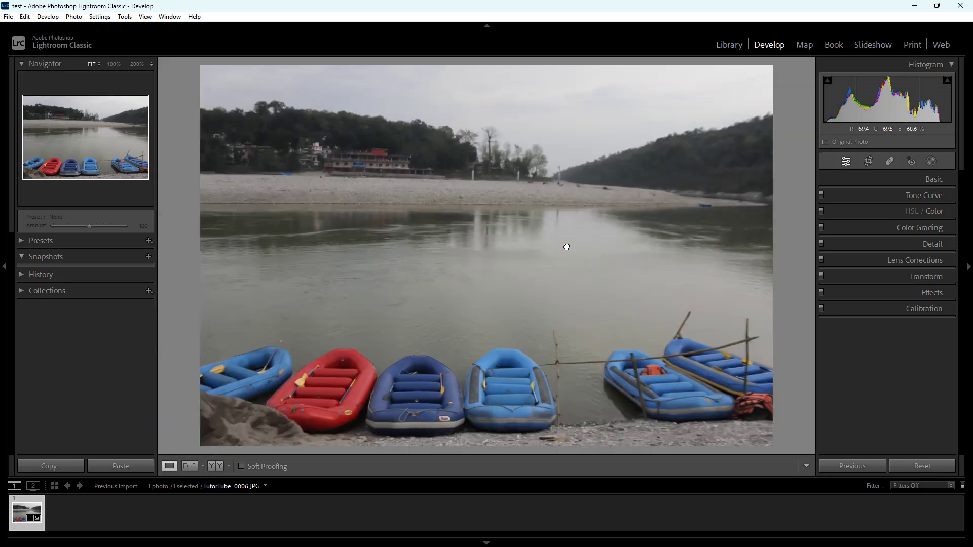
click(628, 210)
drag(578, 177, 612, 213)
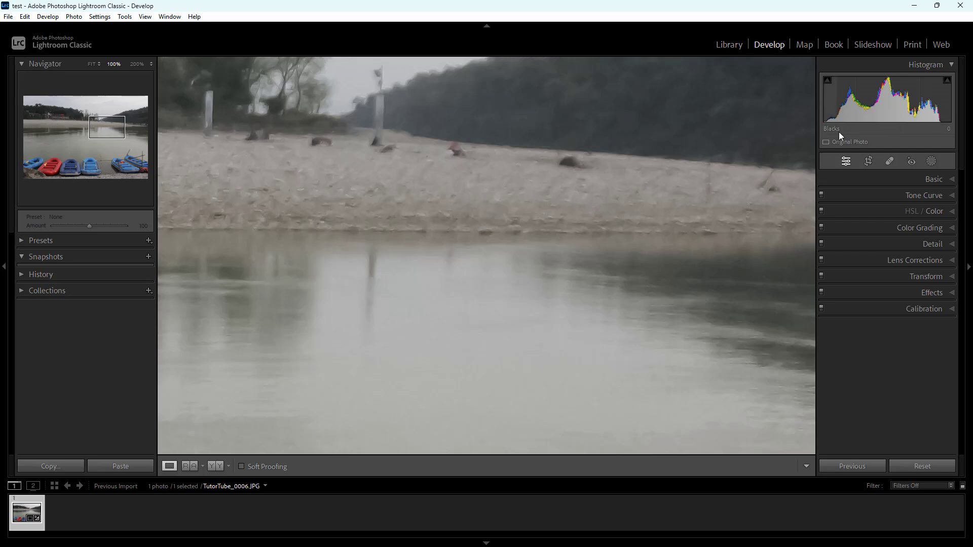
click(883, 163)
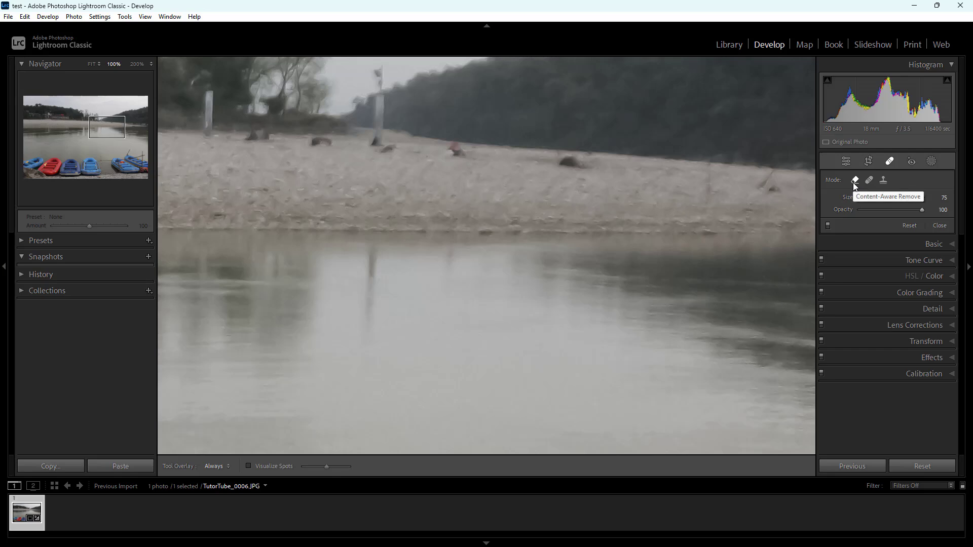
click(564, 164)
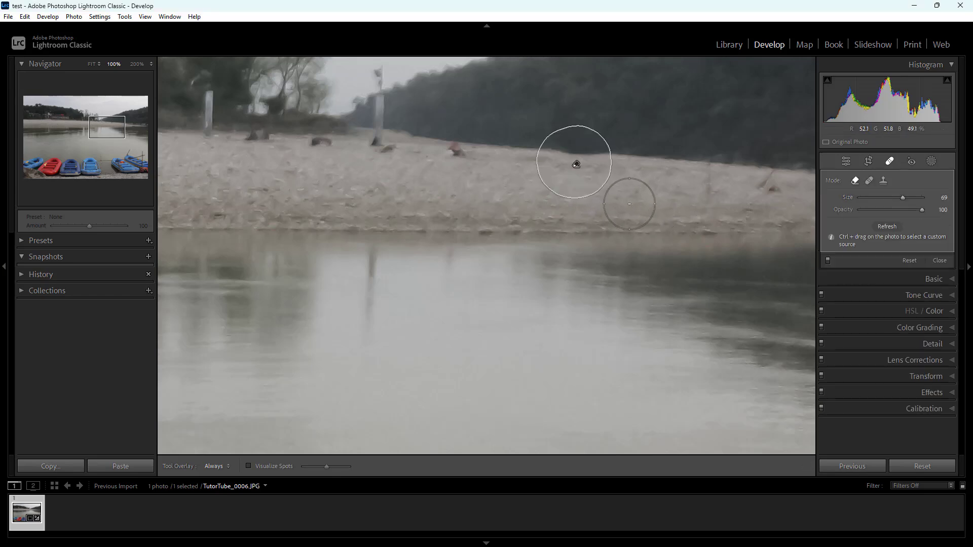
scroll(617, 236, down, 1)
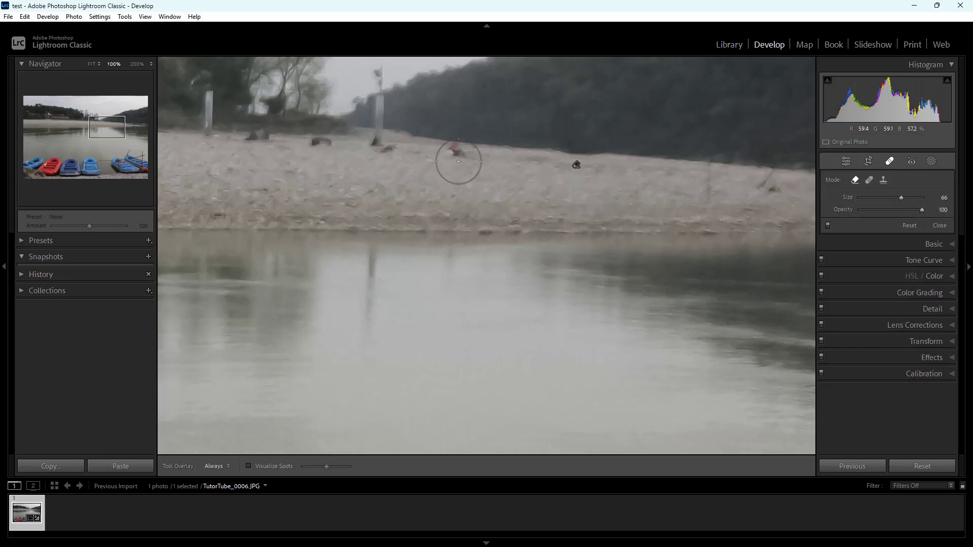
drag(575, 163, 578, 168)
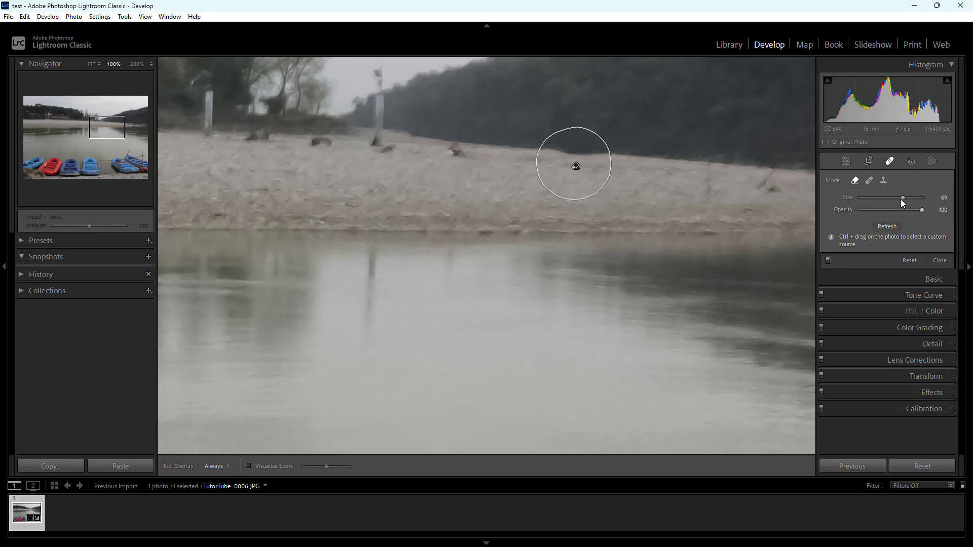
Remove the reddish rock on the far bank, between the post and the spot already removed, with content-aware Remove
drag(903, 197, 905, 197)
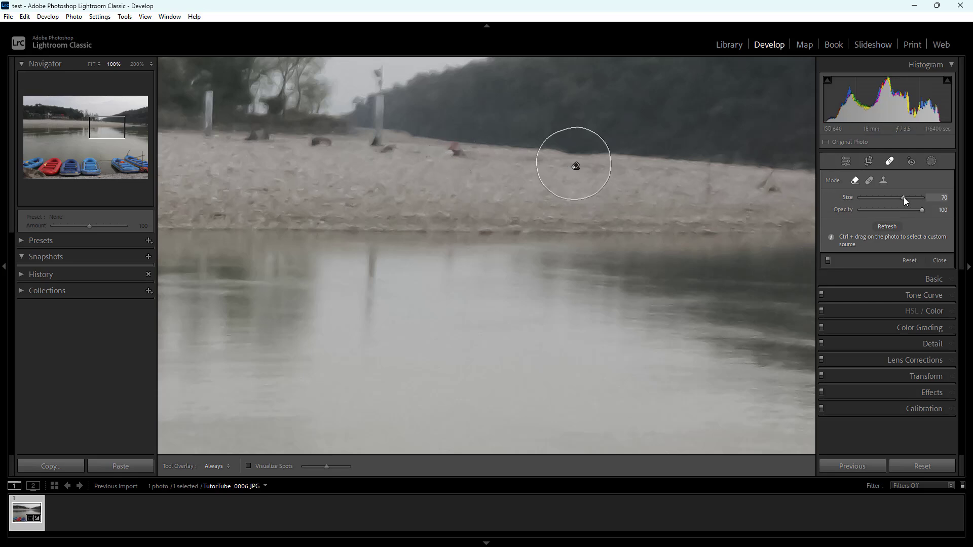
click(458, 156)
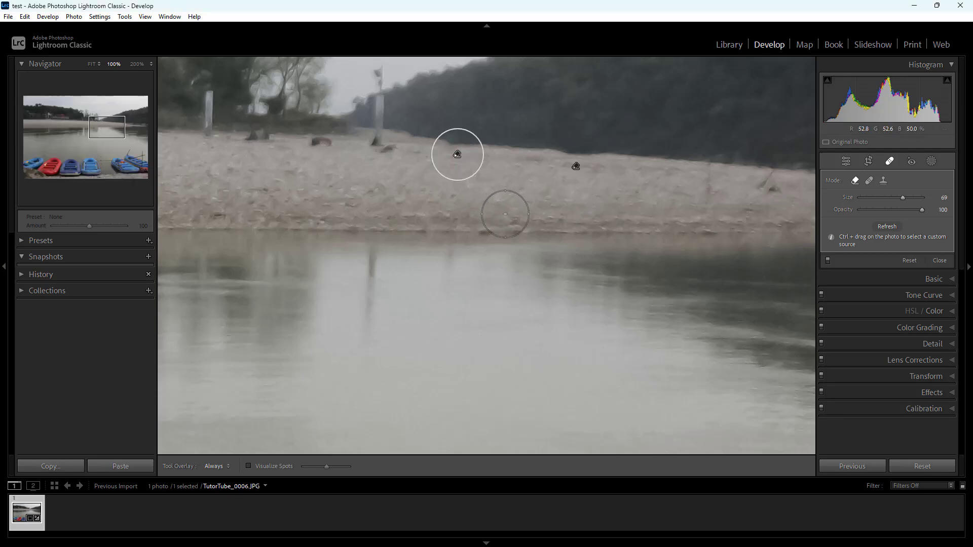
Try content-aware Remove on the base of the post, delete that spot and close the healing tool
click(378, 141)
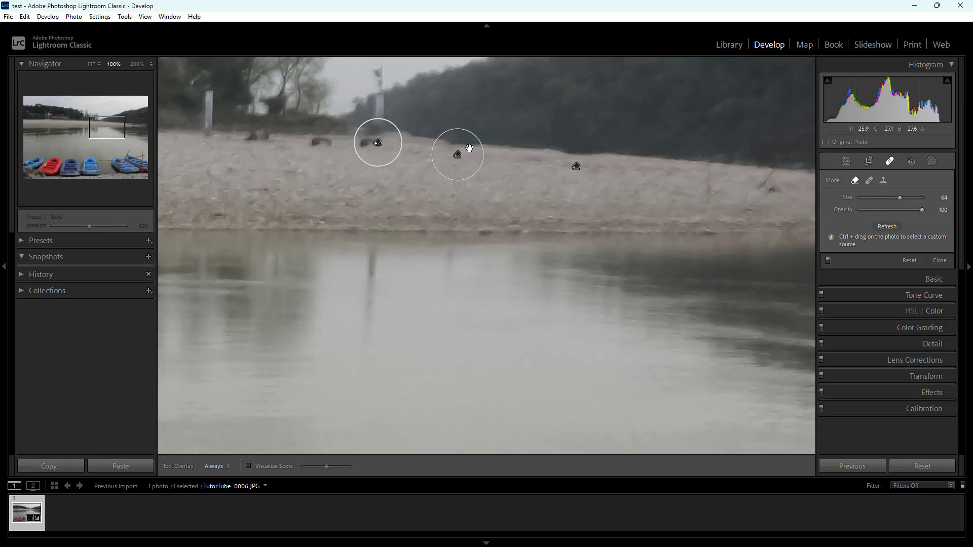
key(Delete)
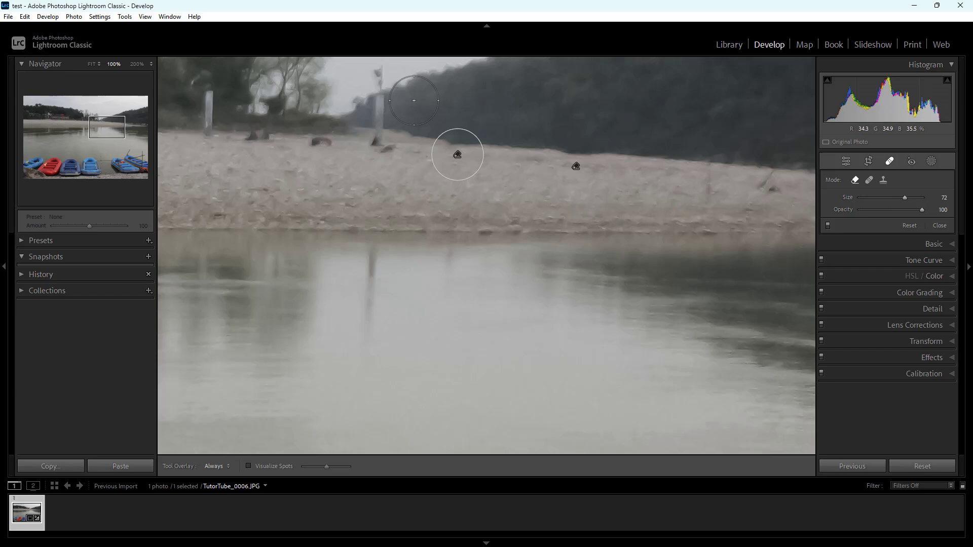
scroll(421, 125, down, 2)
click(889, 161)
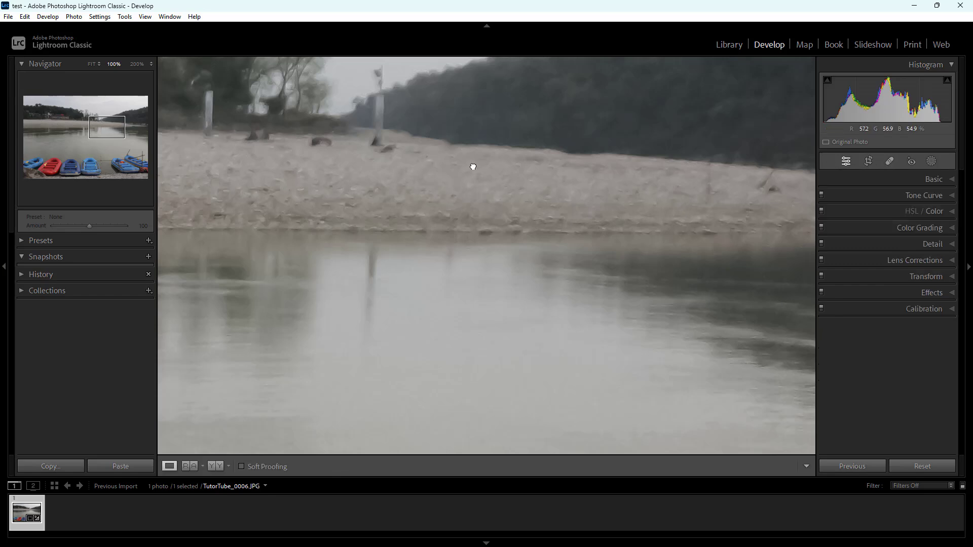
Try content-aware Remove on the whole post and on the rock to its left, and delete those spots
drag(473, 167, 556, 252)
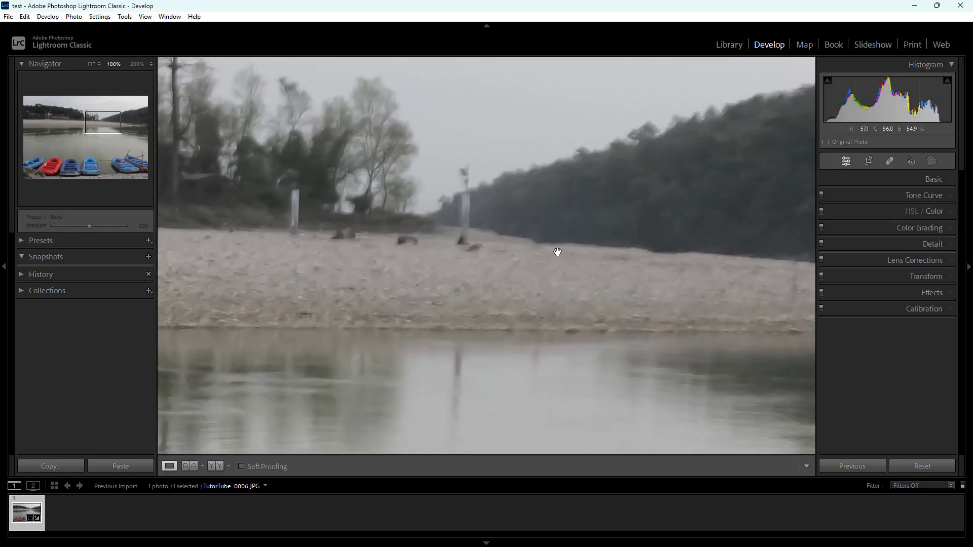
click(887, 161)
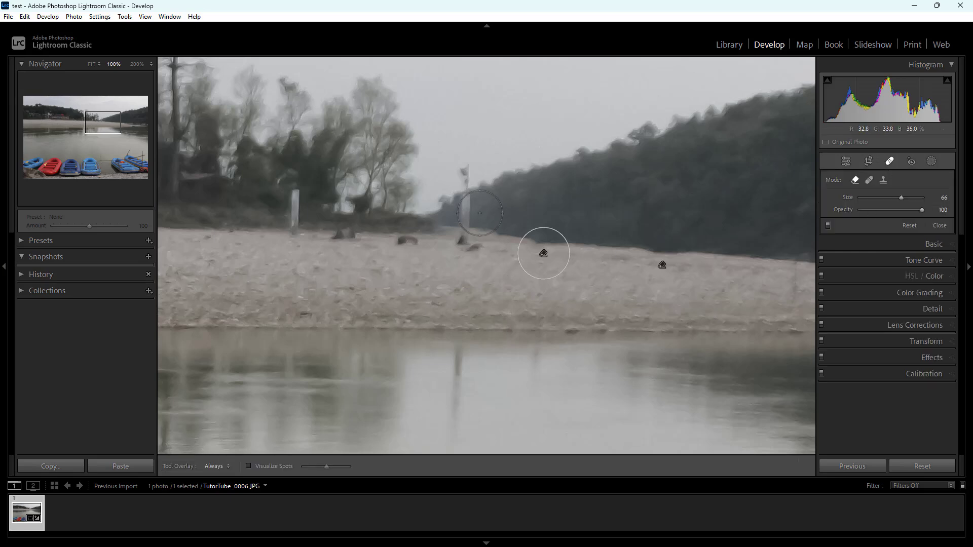
mouse_move(466, 170)
mouse_down()
mouse_move(468, 250)
mouse_move(408, 250)
mouse_move(462, 245)
mouse_move(461, 236)
mouse_up()
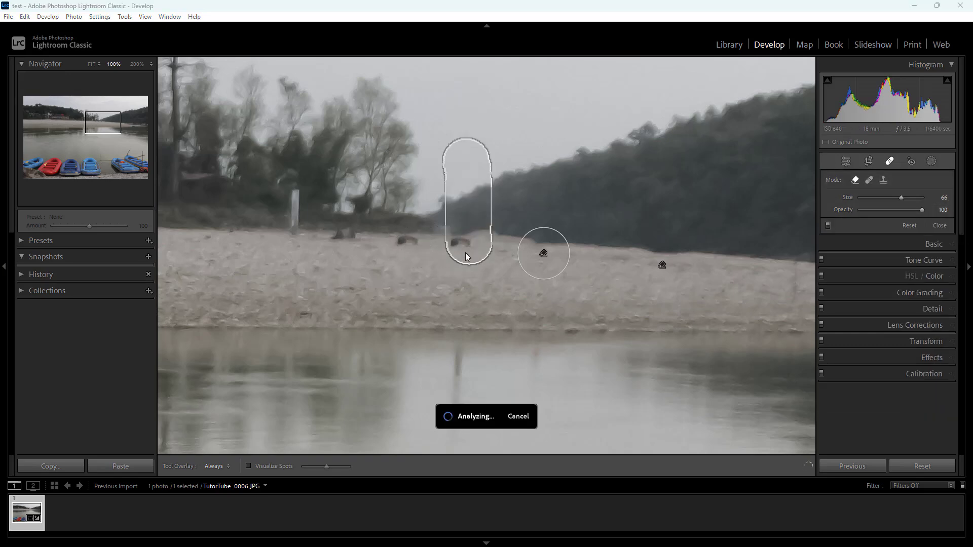
click(407, 241)
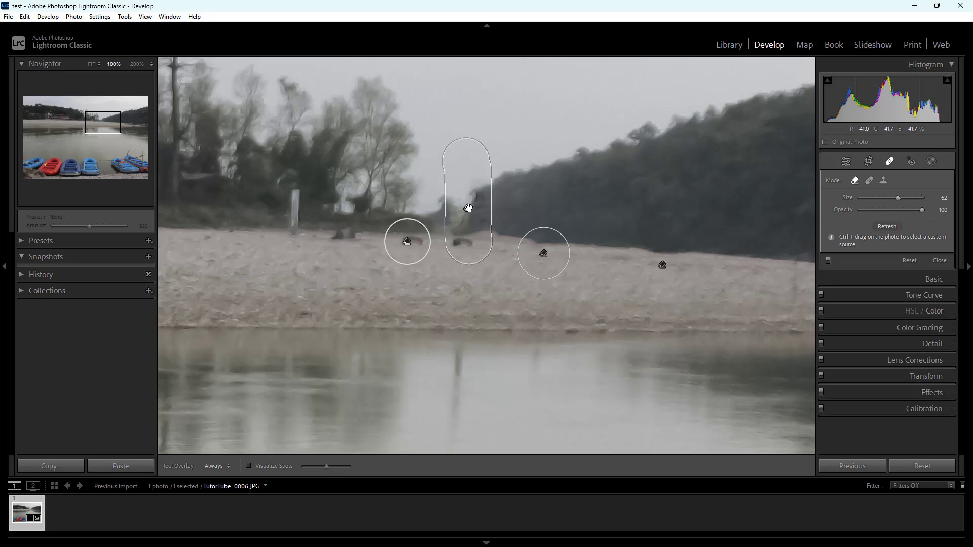
click(468, 208)
key(Delete)
click(407, 242)
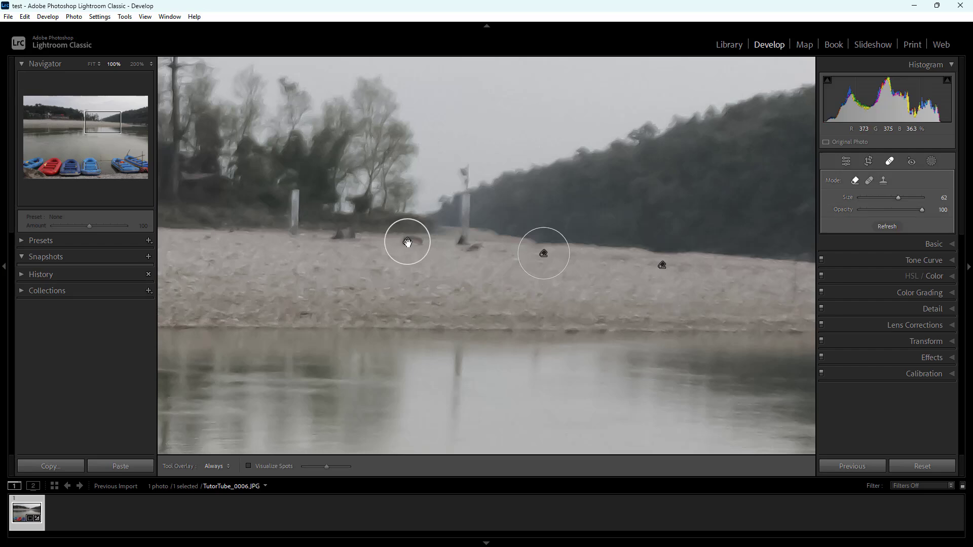
key(Delete)
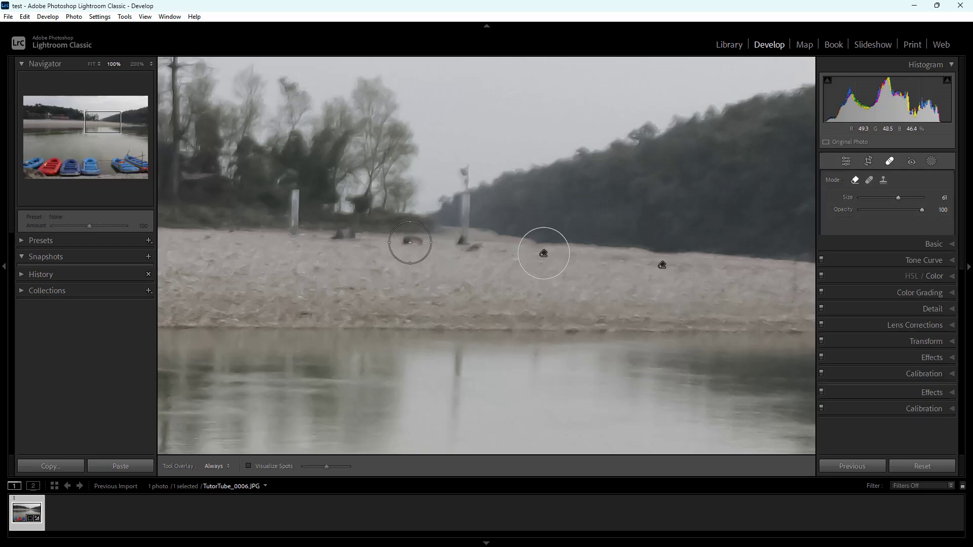
click(409, 243)
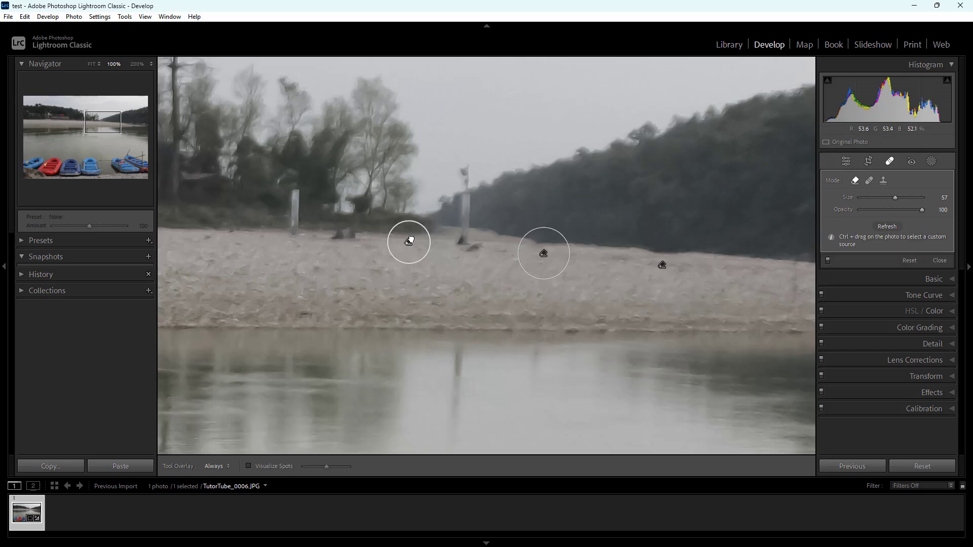
key(Delete)
Heal the rock to the left of the post in Heal mode, sampling from clean riverbank further left
scroll(693, 224, up, 2)
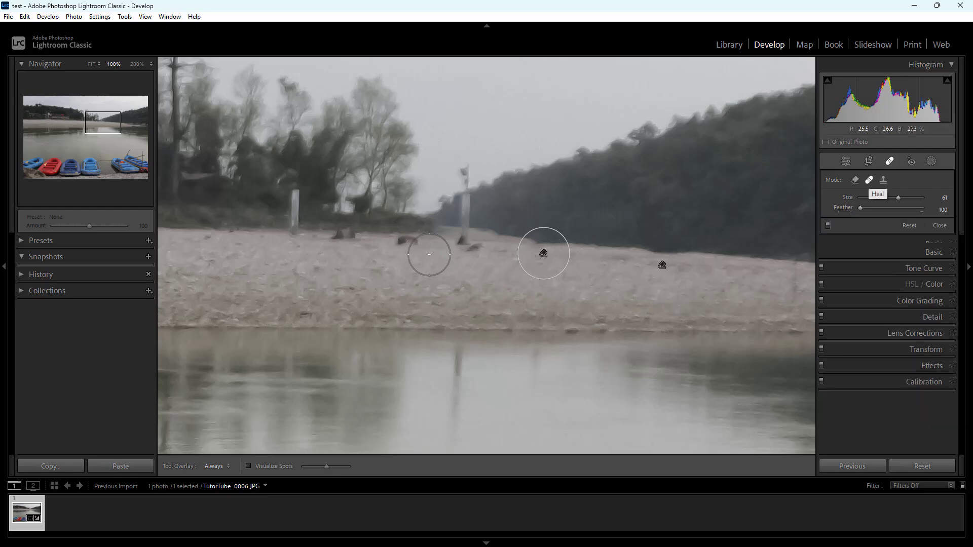
click(404, 242)
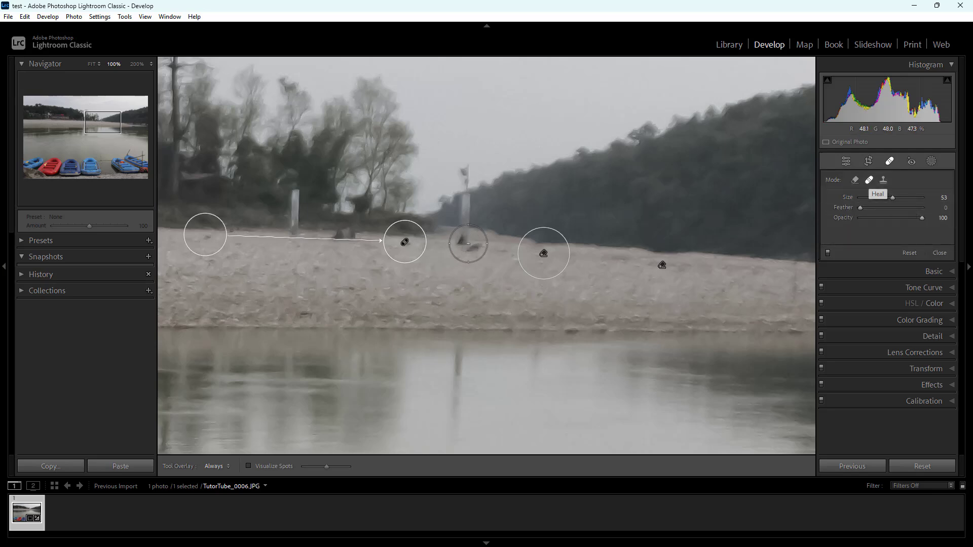
scroll(466, 246, down, 1)
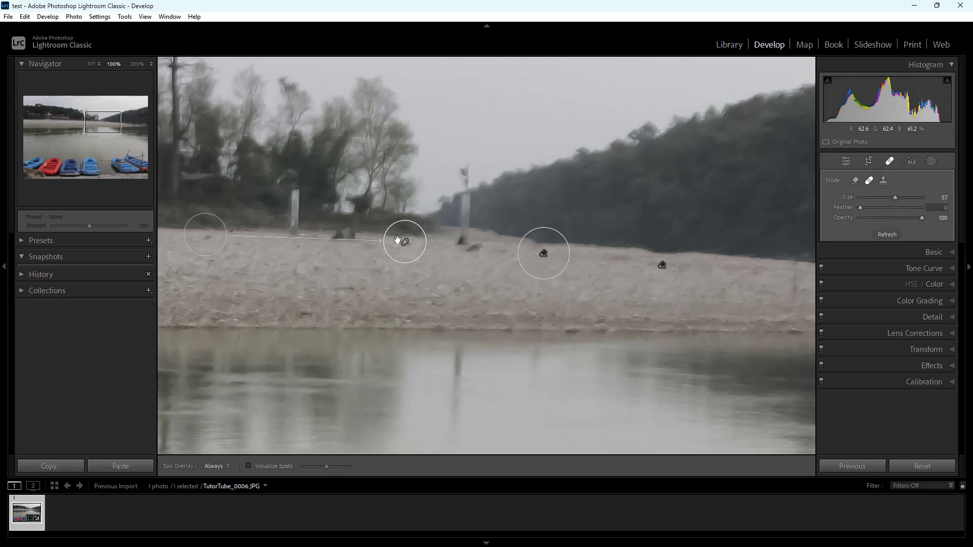
mouse_move(201, 244)
mouse_down()
mouse_move(206, 230)
mouse_move(204, 247)
mouse_move(202, 237)
mouse_up()
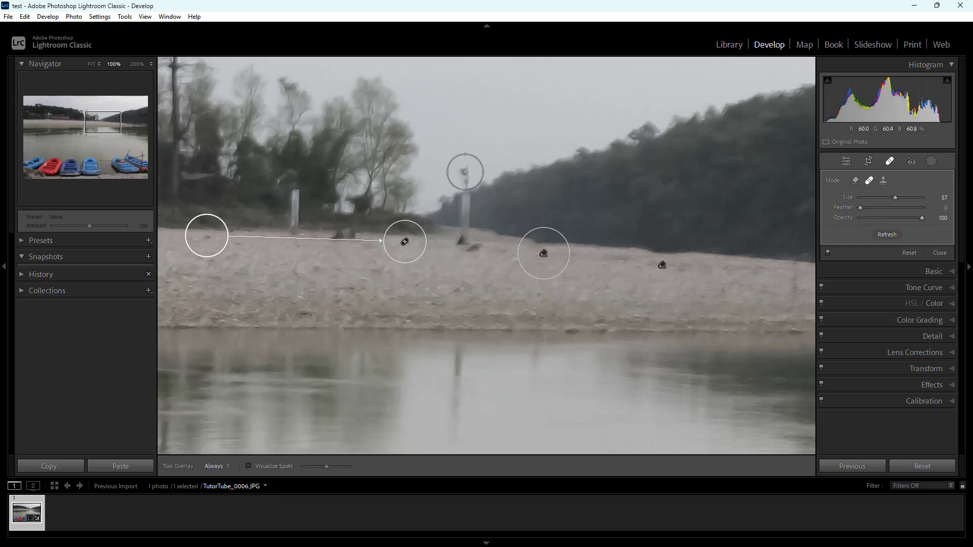
Heal the post using the hillside edge as source, and the rocks at its base using the lower bank as source
mouse_move(466, 168)
mouse_down()
mouse_move(465, 219)
mouse_move(434, 205)
mouse_move(489, 199)
mouse_move(526, 170)
mouse_up()
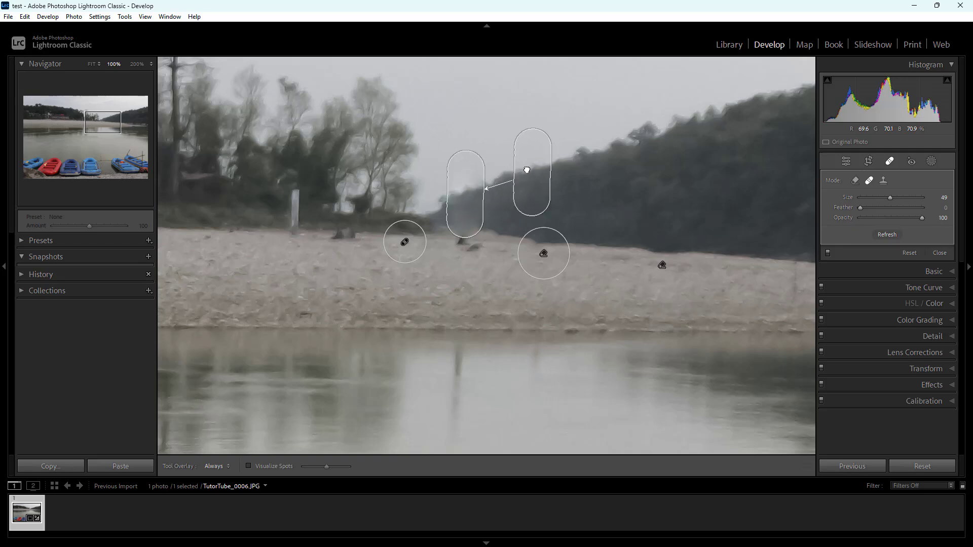
click(468, 248)
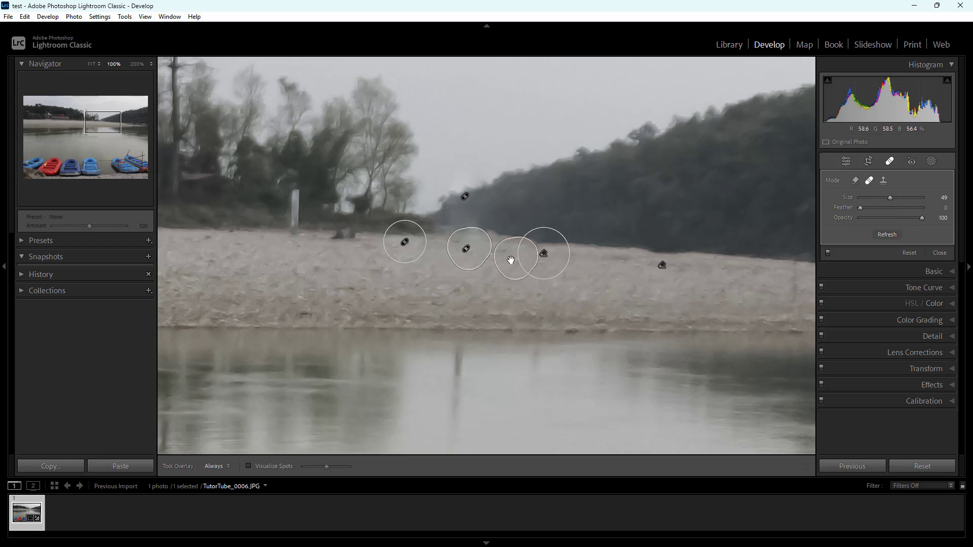
mouse_move(511, 260)
mouse_down()
mouse_move(491, 277)
mouse_move(395, 299)
mouse_up()
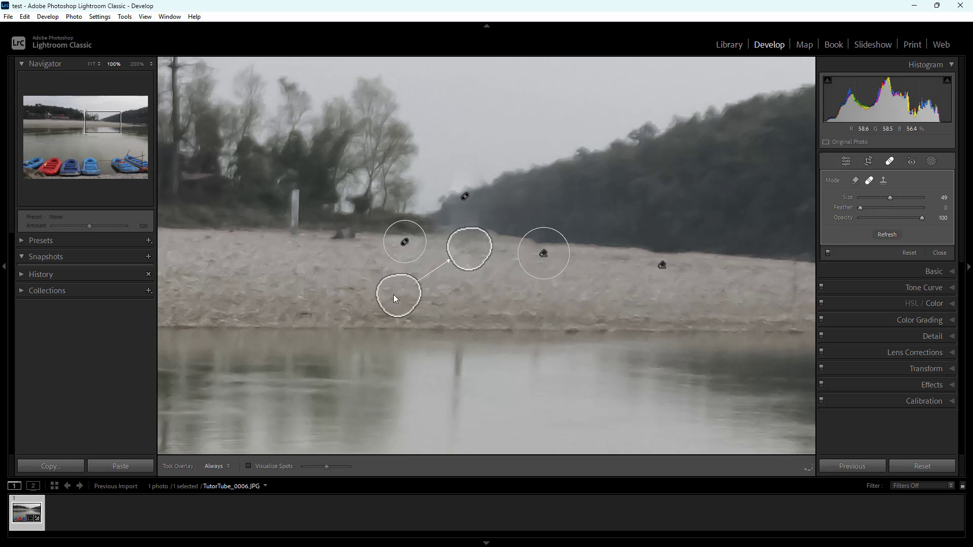
Switch the spot at the post's base to Clone mode to compare the result, and return it to Heal
click(883, 182)
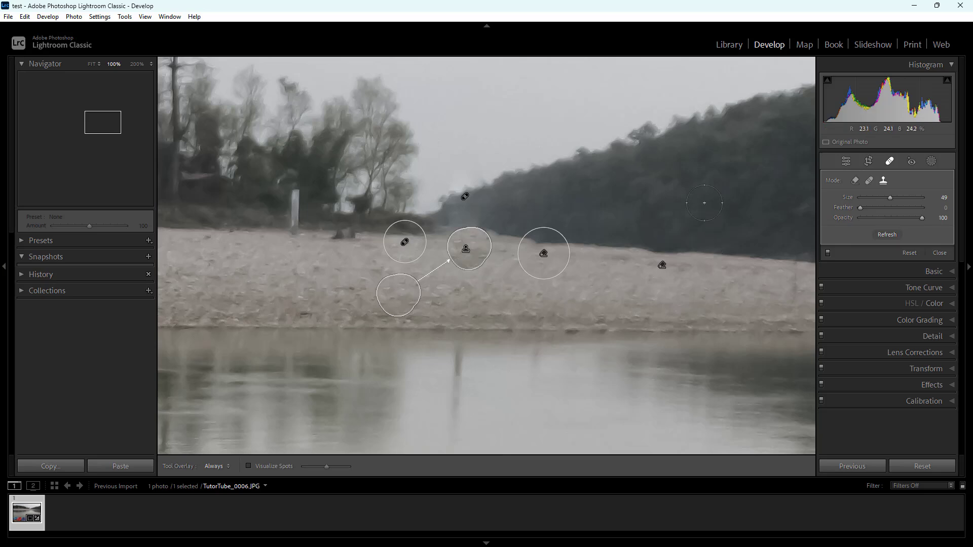
click(661, 265)
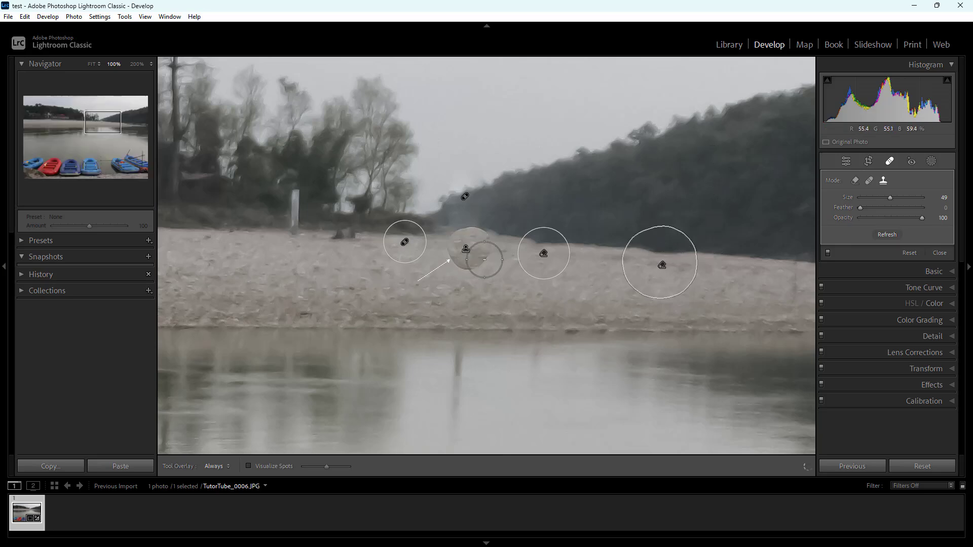
click(464, 246)
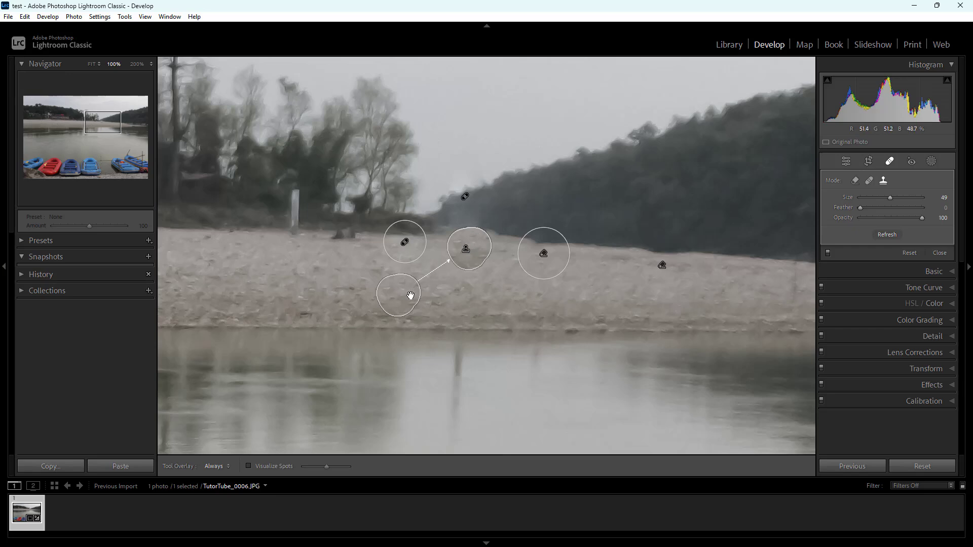
click(870, 181)
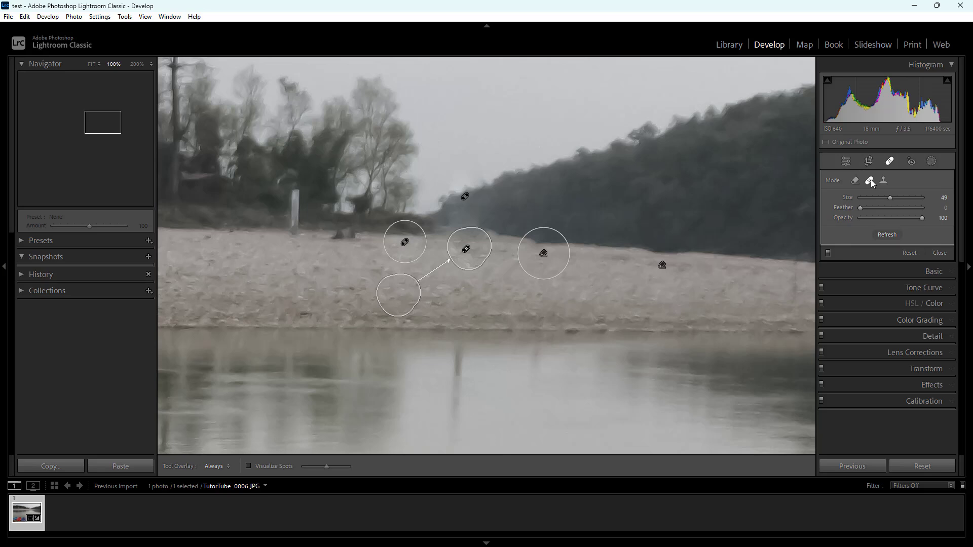